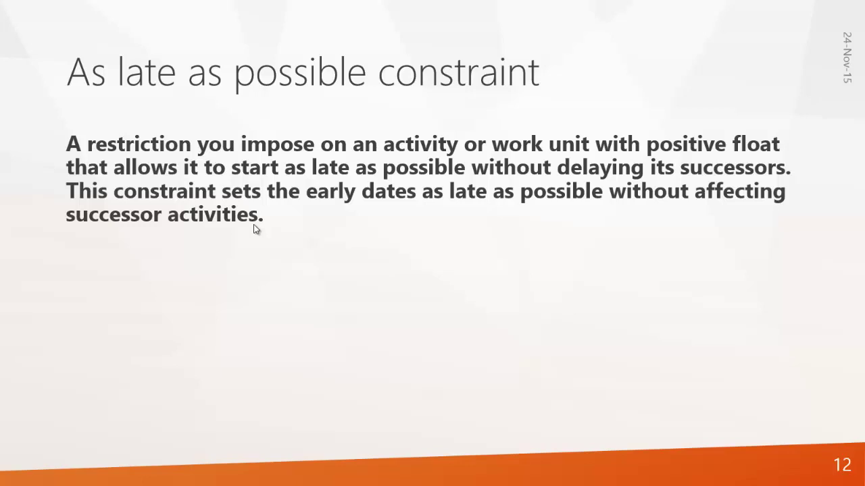
Switch from the As Late As Possible constraint slide to the Primavera P6 schedule
key(alt+Tab)
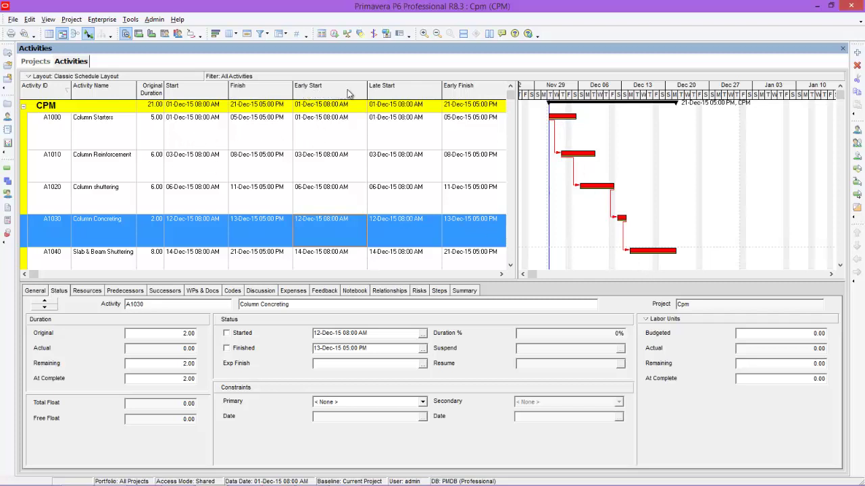
Widen the activity table to show Late Finish and Total Float, leaving A1030's constraint as None
drag(515, 120, 641, 129)
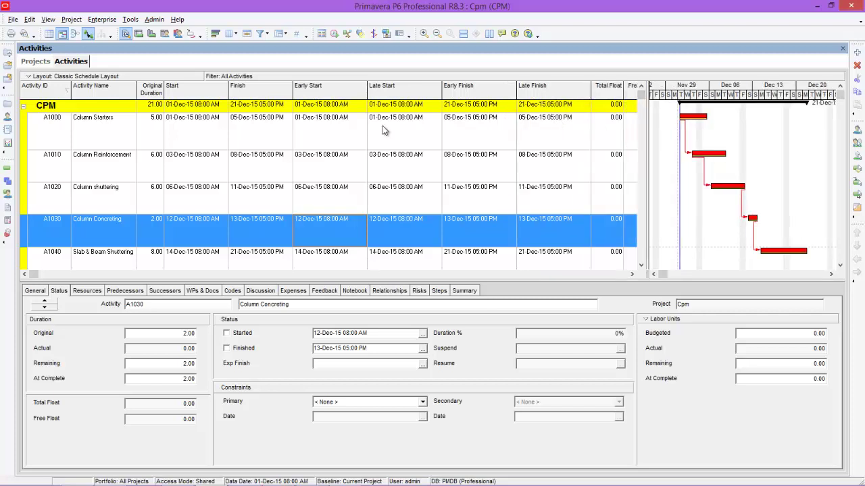
click(60, 293)
click(423, 403)
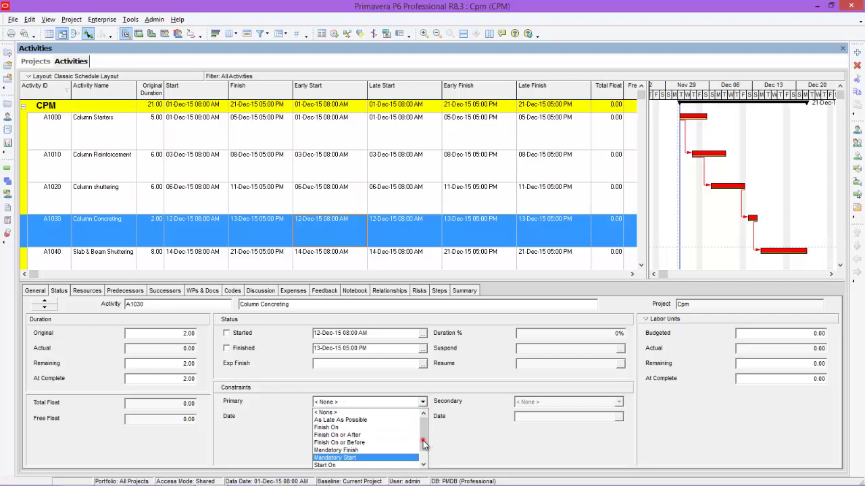
scroll(431, 446, down, 1)
click(423, 402)
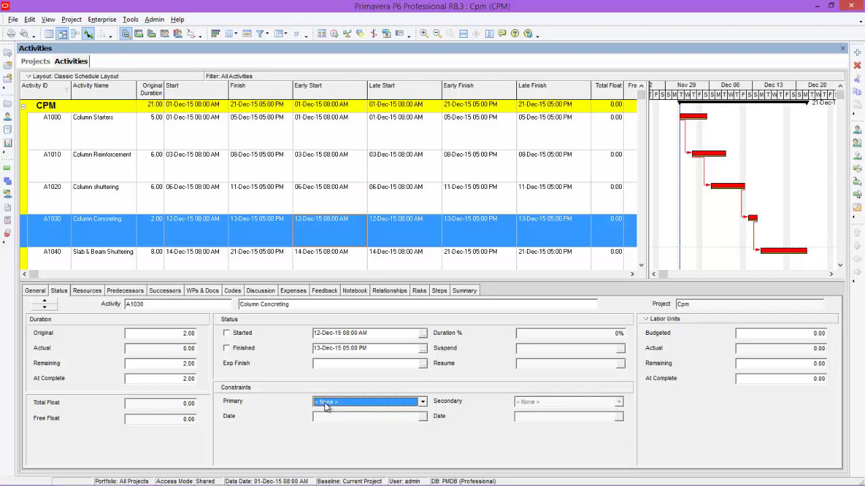
Set A1030 Column Concreting's primary constraint to As Late As Possible
click(422, 402)
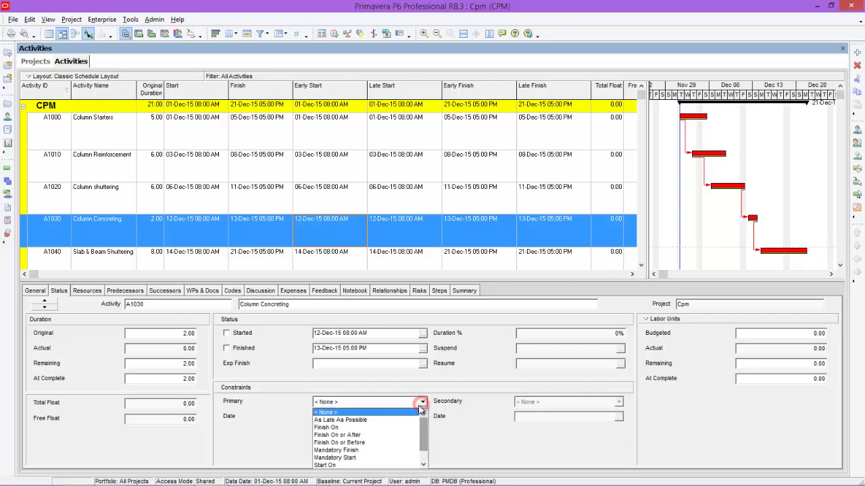
click(378, 421)
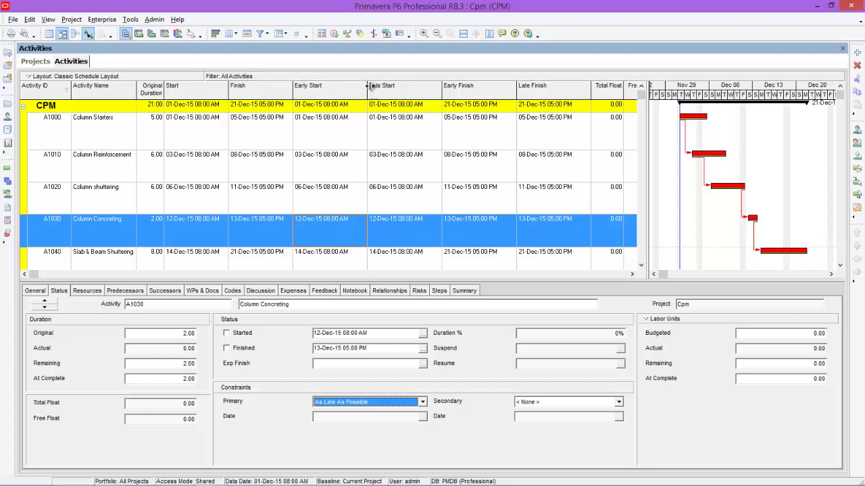
click(351, 403)
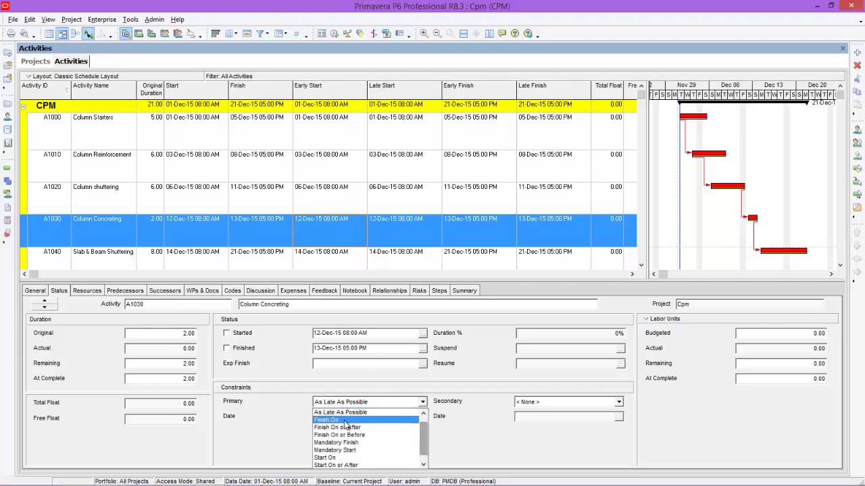
Constrain A1030 to Finish On with the date 12-Dec-15 05:00 PM
click(342, 420)
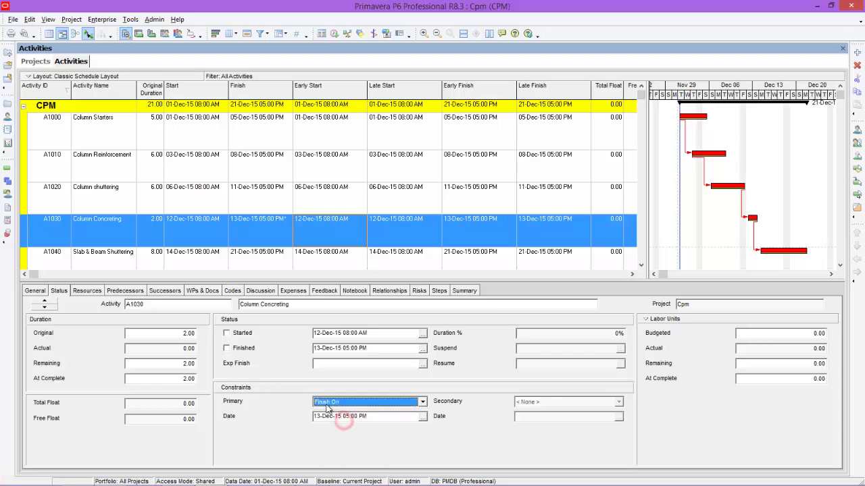
click(382, 416)
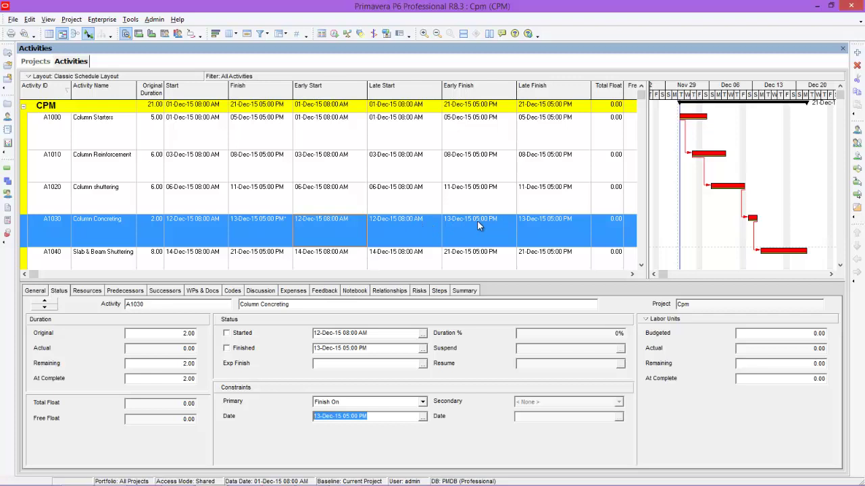
click(423, 419)
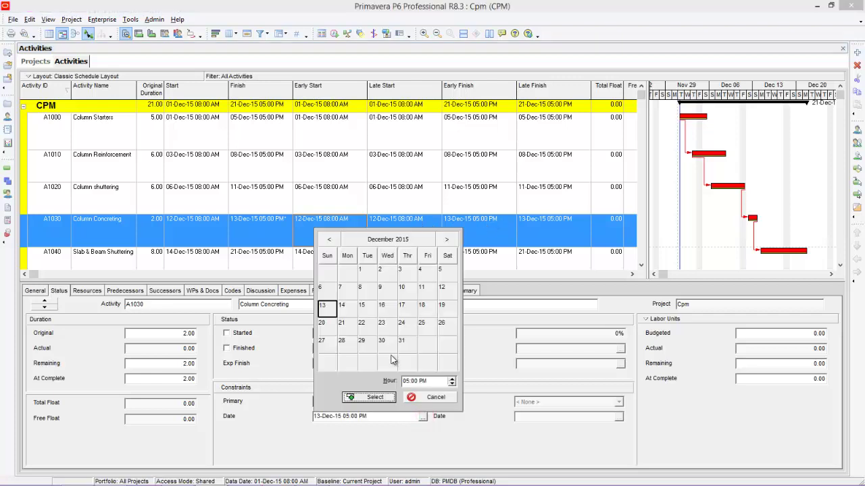
click(442, 288)
click(372, 397)
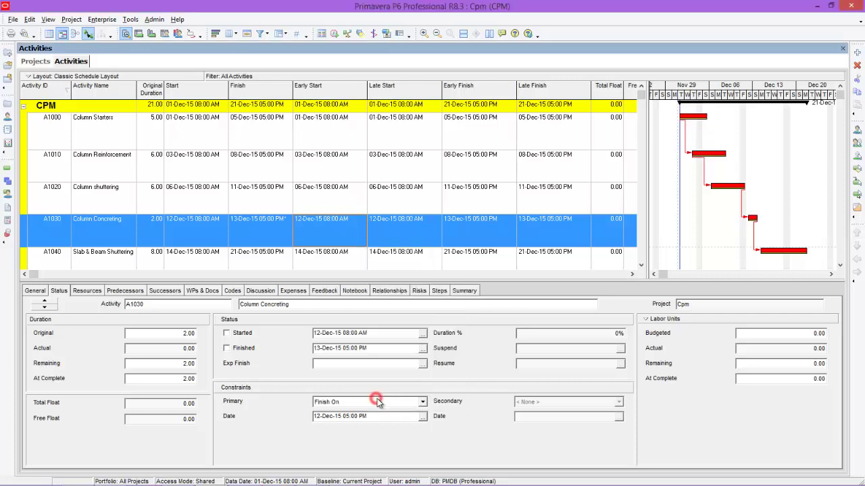
Reschedule the project and check A1030's Late Finish and -1.00 Total Float
click(336, 34)
click(535, 222)
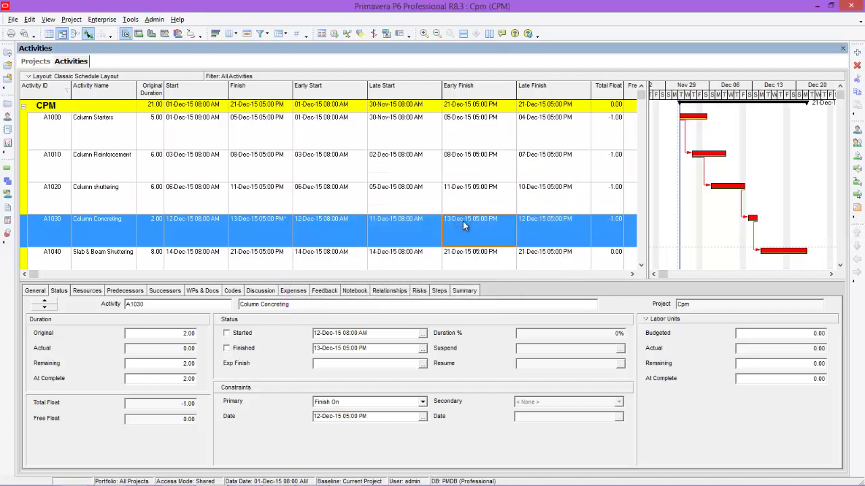
click(546, 231)
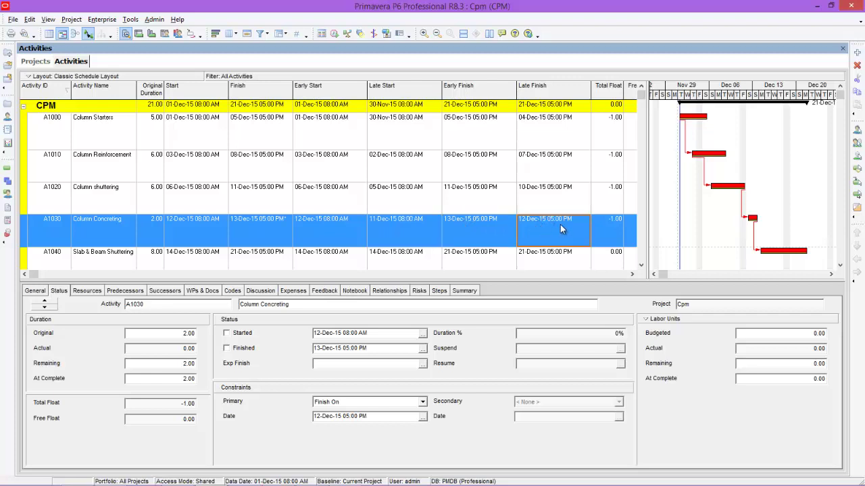
click(605, 227)
Try Finish On or After and Finish On or Before on A1030, ending on Mandatory Start
click(423, 403)
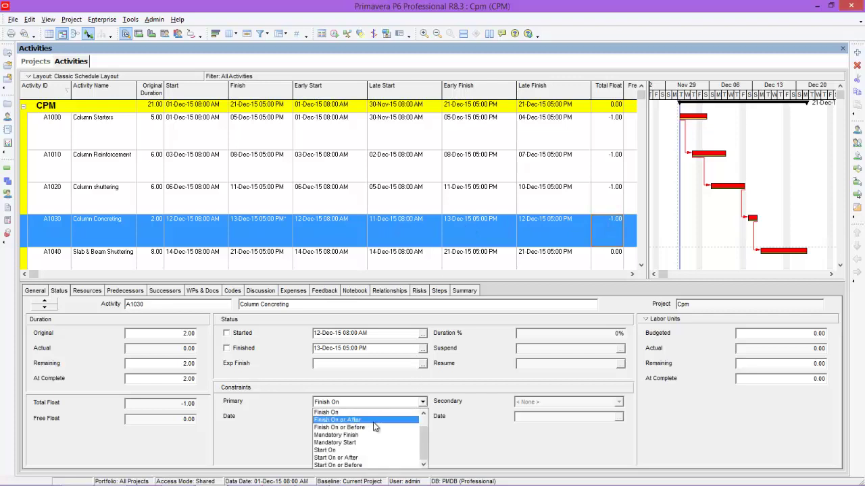
click(374, 422)
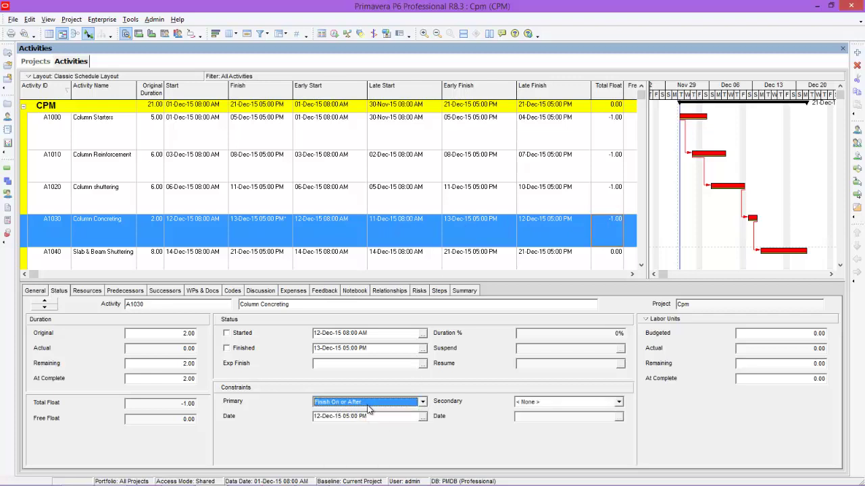
click(375, 417)
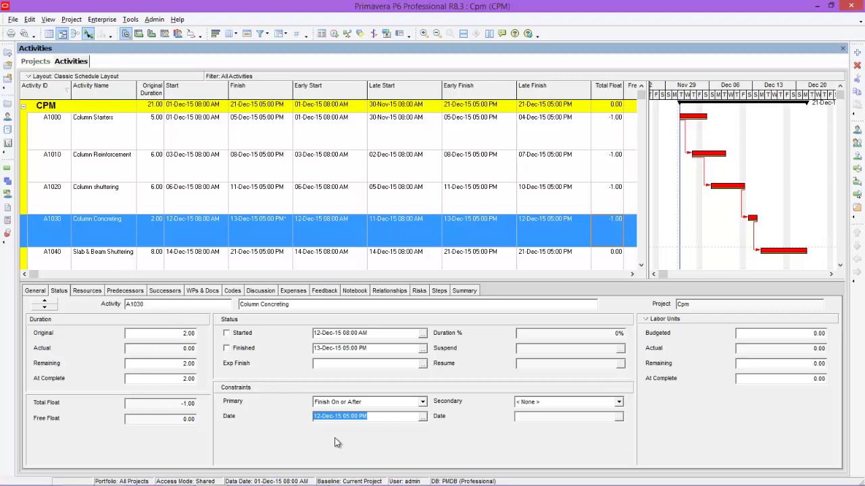
drag(374, 417, 303, 417)
click(422, 402)
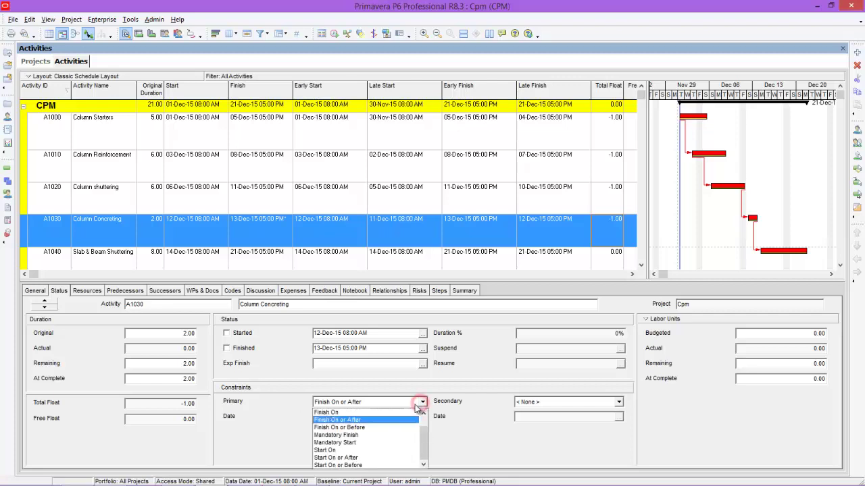
click(359, 429)
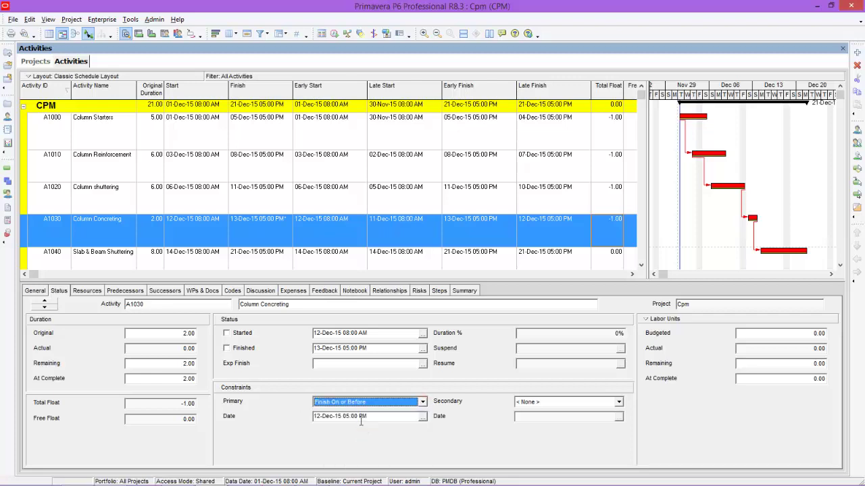
click(373, 417)
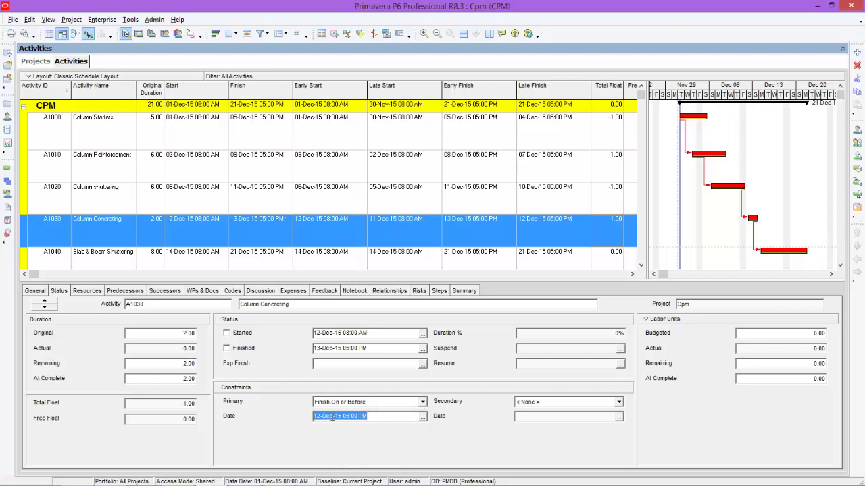
click(423, 402)
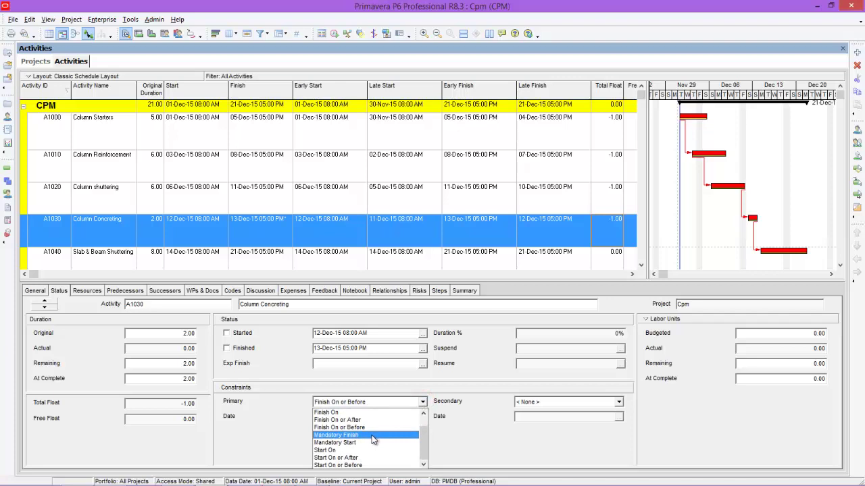
click(370, 442)
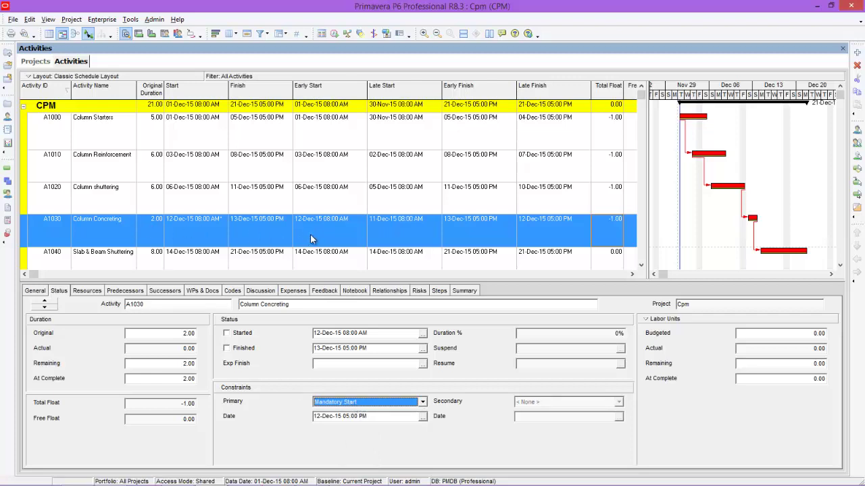
Date the Mandatory Start 11-Dec-15 08:00 AM and reschedule, moving A1030 to 11–12 December
click(422, 419)
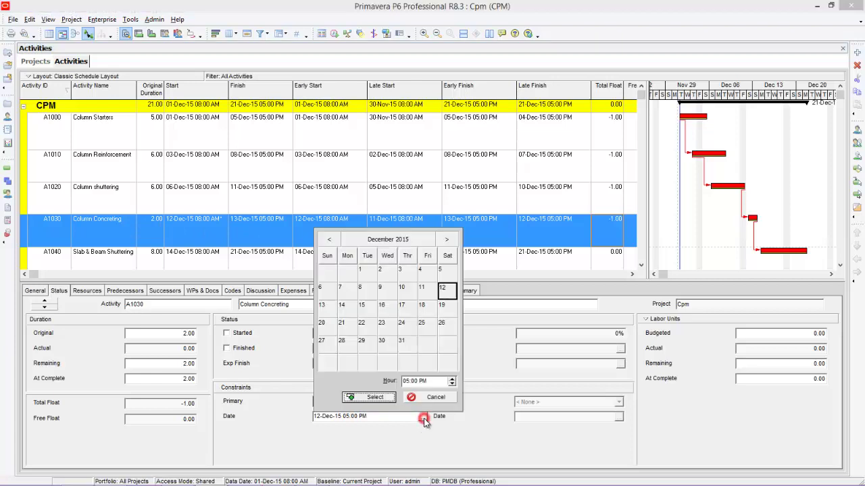
click(426, 289)
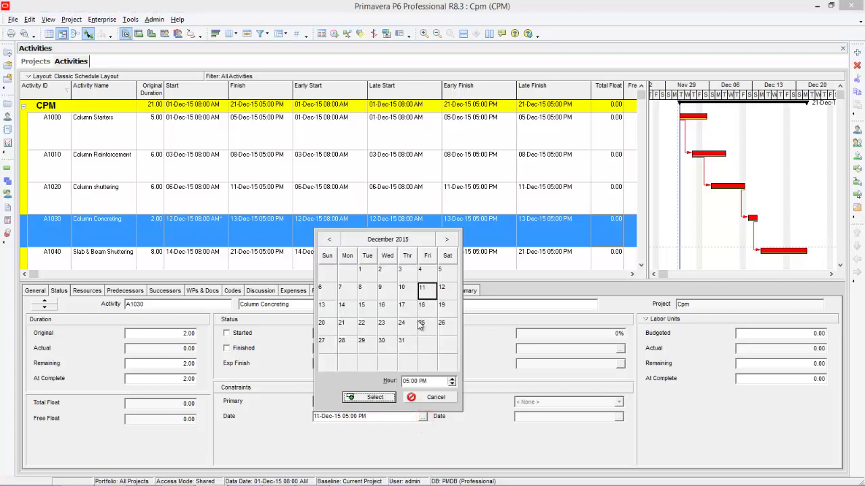
click(452, 381)
click(452, 382)
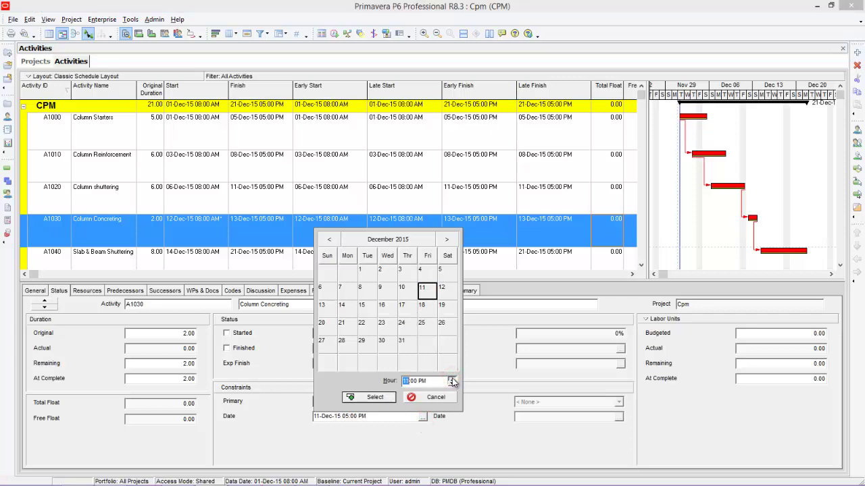
click(451, 383)
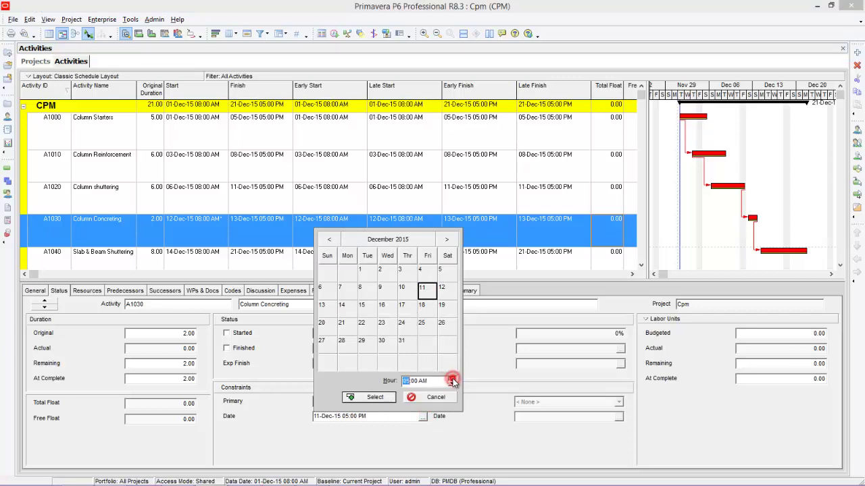
click(385, 398)
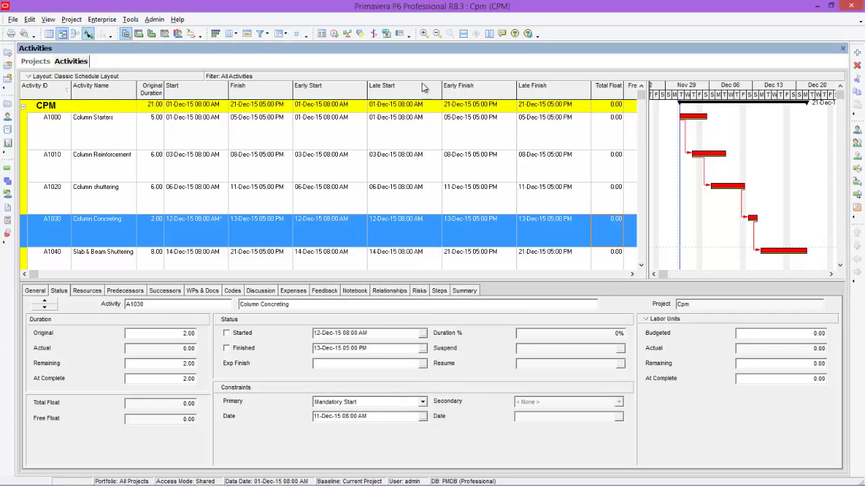
click(333, 33)
click(547, 215)
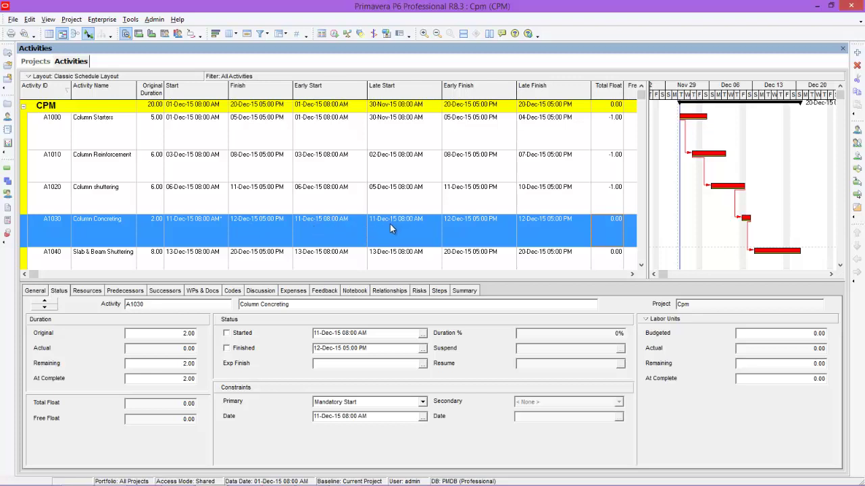
Switch A1030's primary constraint to Mandatory Finish, then to Start On
click(399, 401)
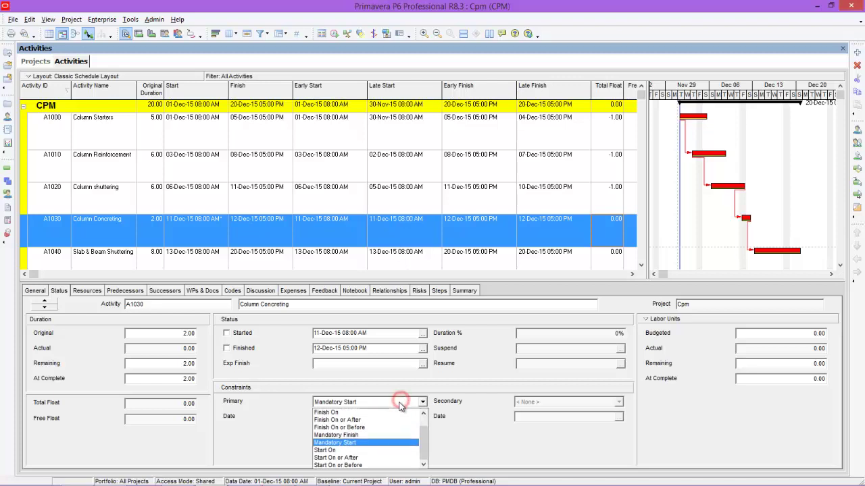
click(379, 432)
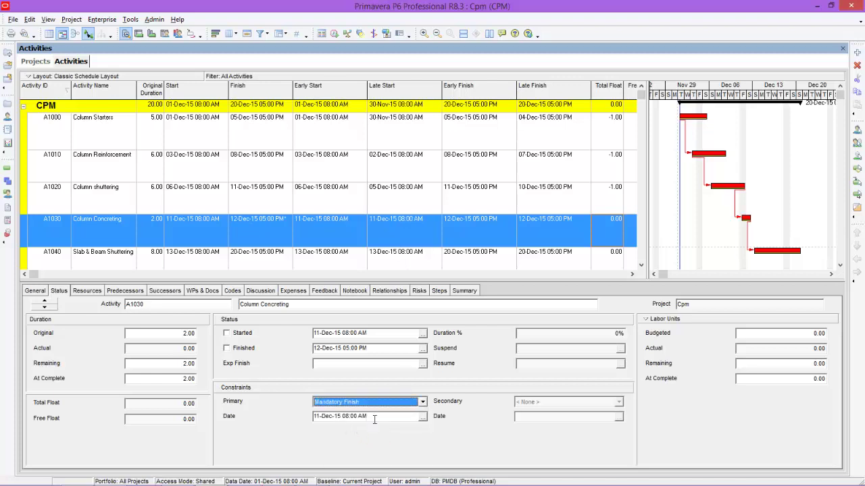
click(372, 416)
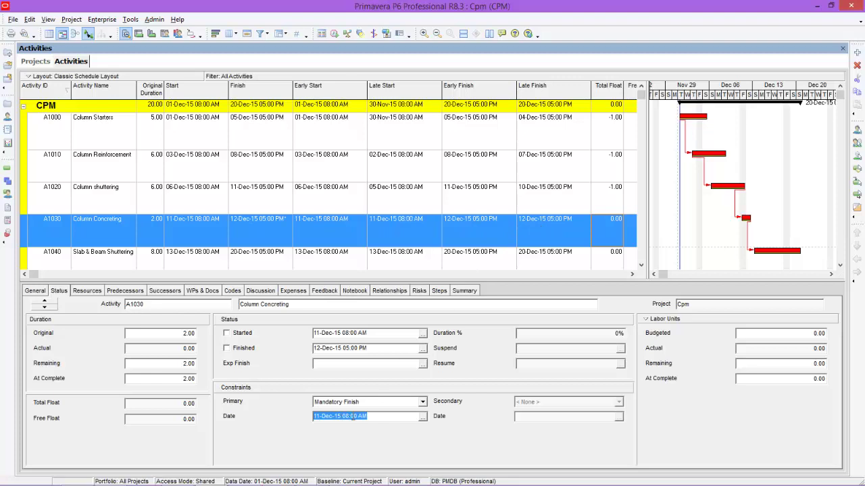
click(422, 402)
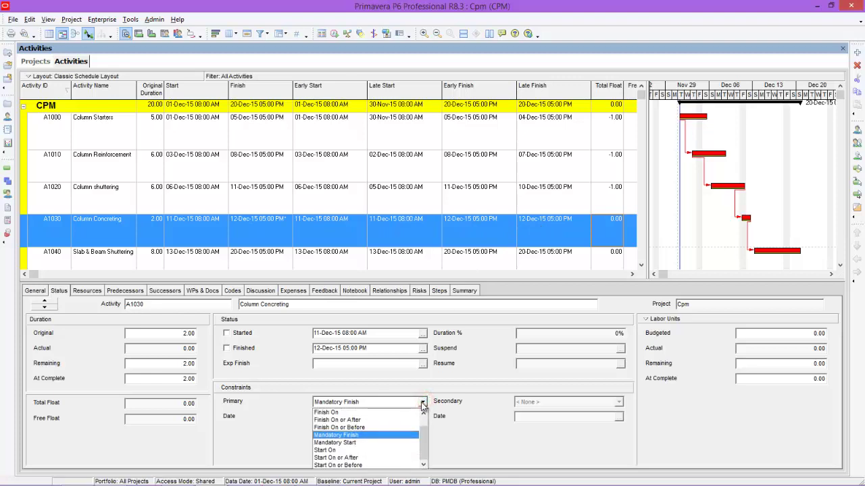
click(362, 451)
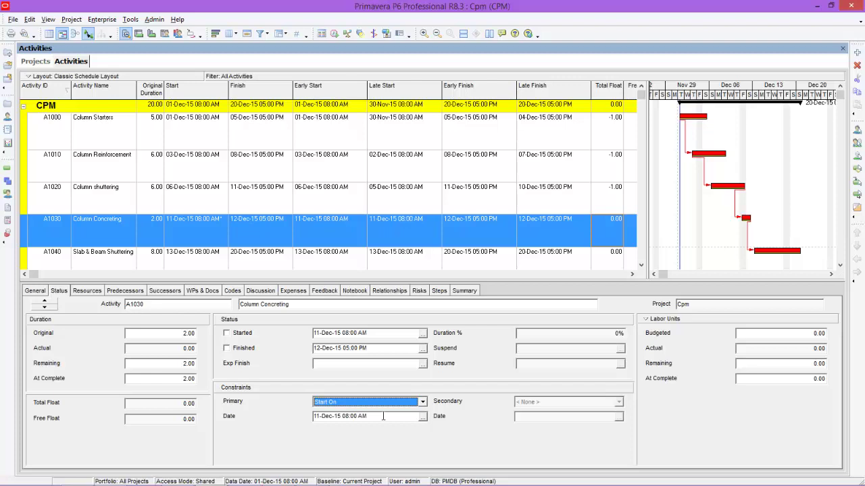
Change the constraint to Start On or After, then settle on Start On or Before
click(422, 402)
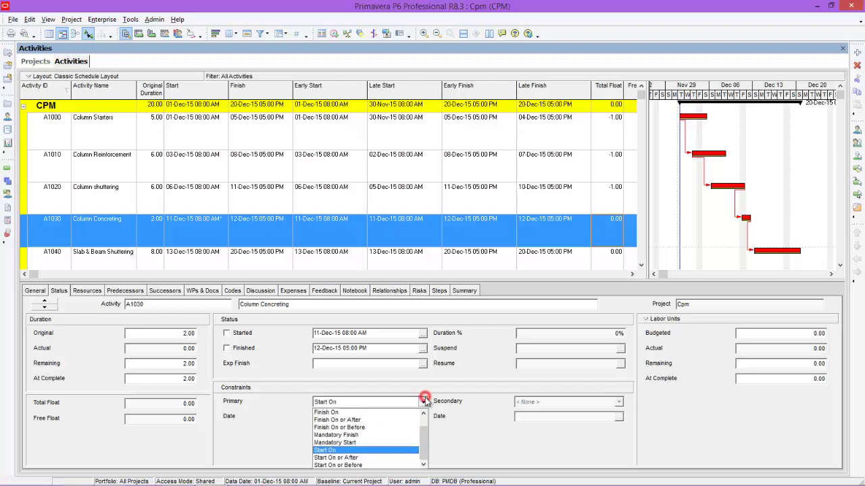
click(372, 458)
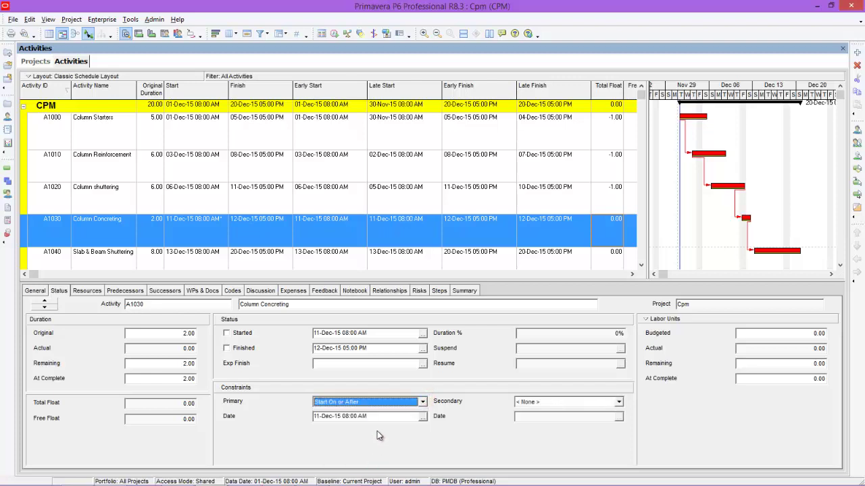
drag(371, 416, 319, 416)
click(423, 402)
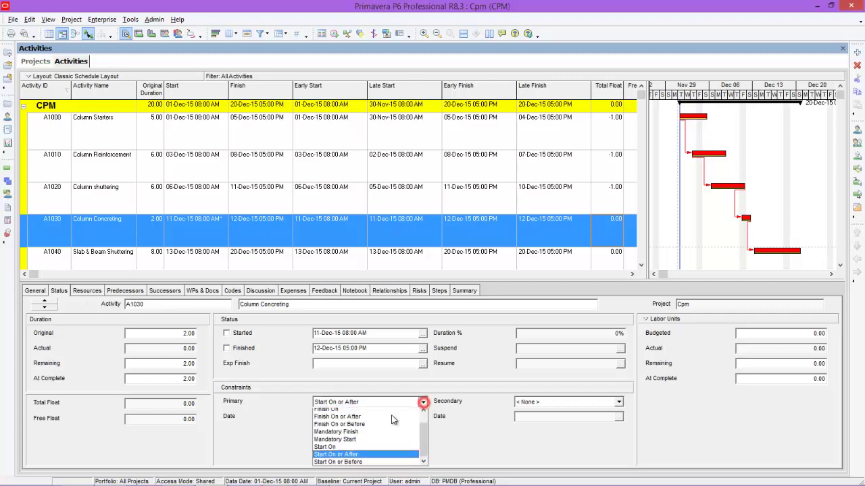
click(347, 466)
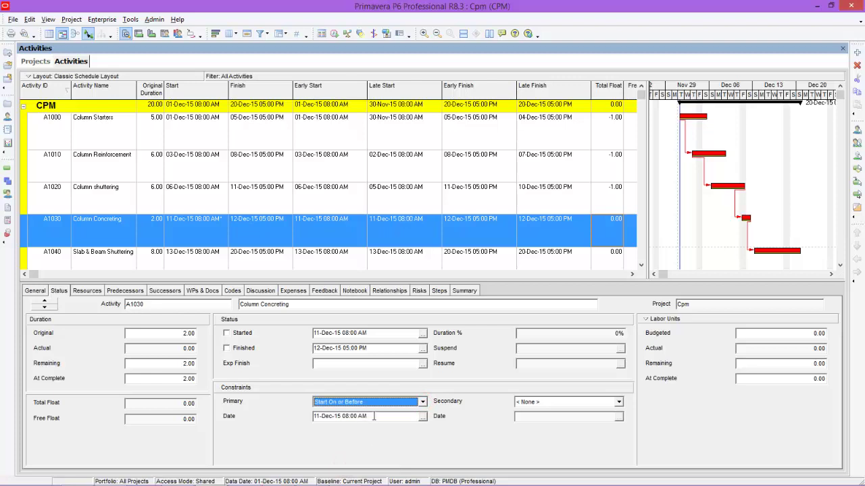
click(422, 402)
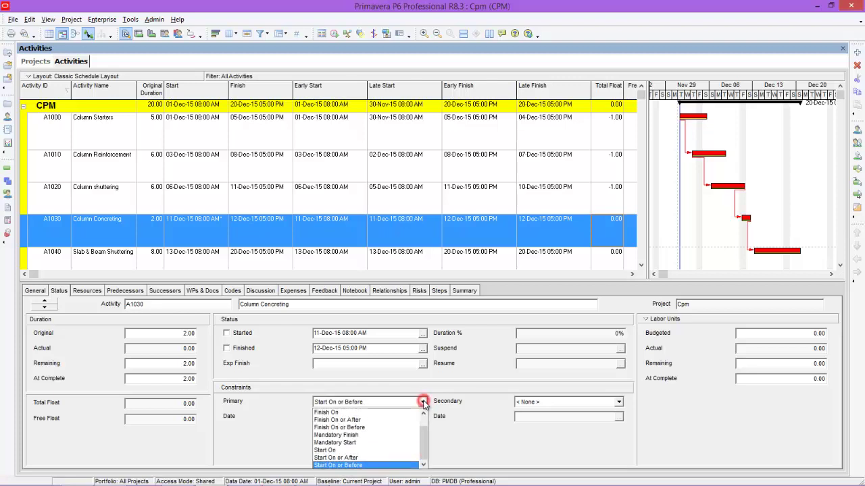
key(Escape)
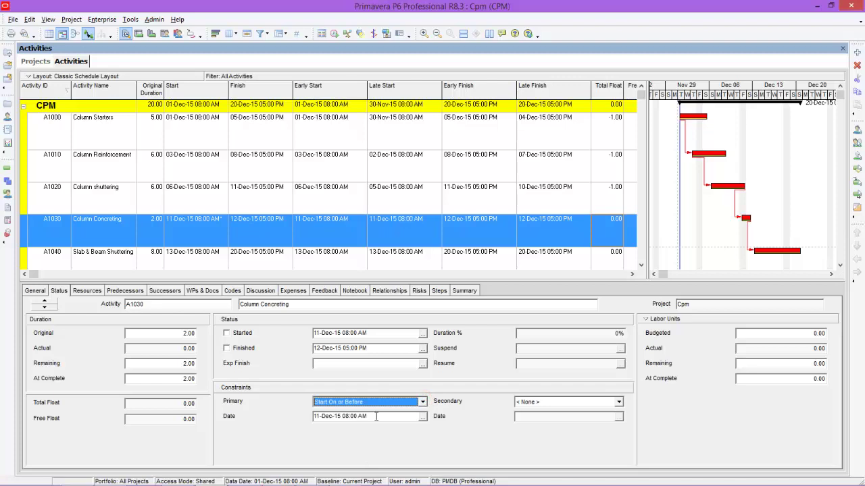